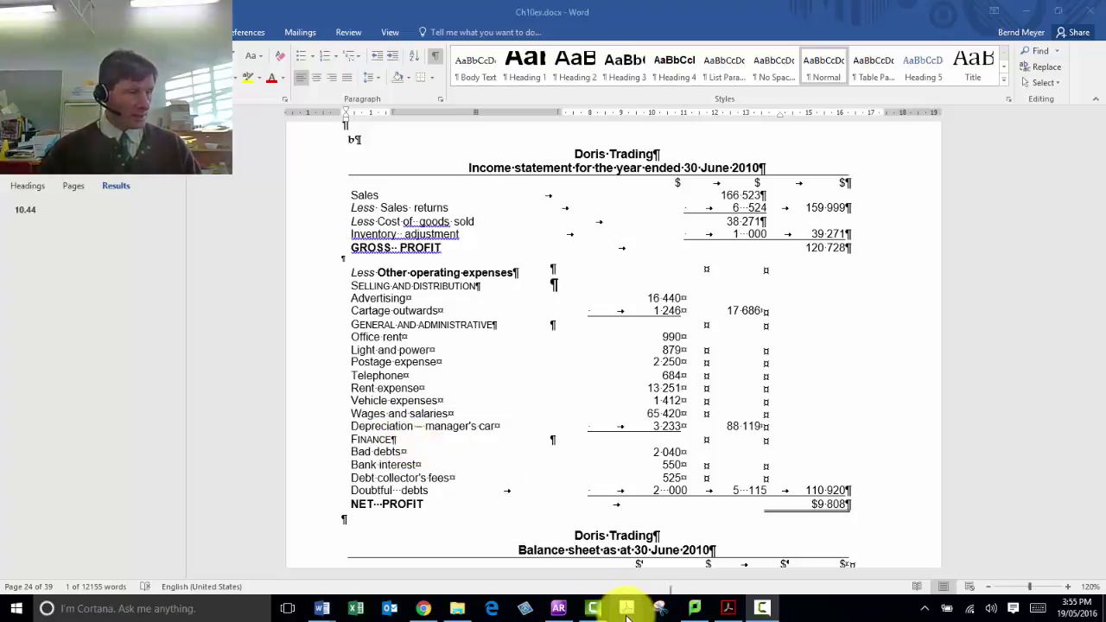
Switch from the Doris Trading income statement in Word to the Toolooa Traders MYOB file.
key(alt+Tab)
key(alt+Tab)
key(alt+Tab)
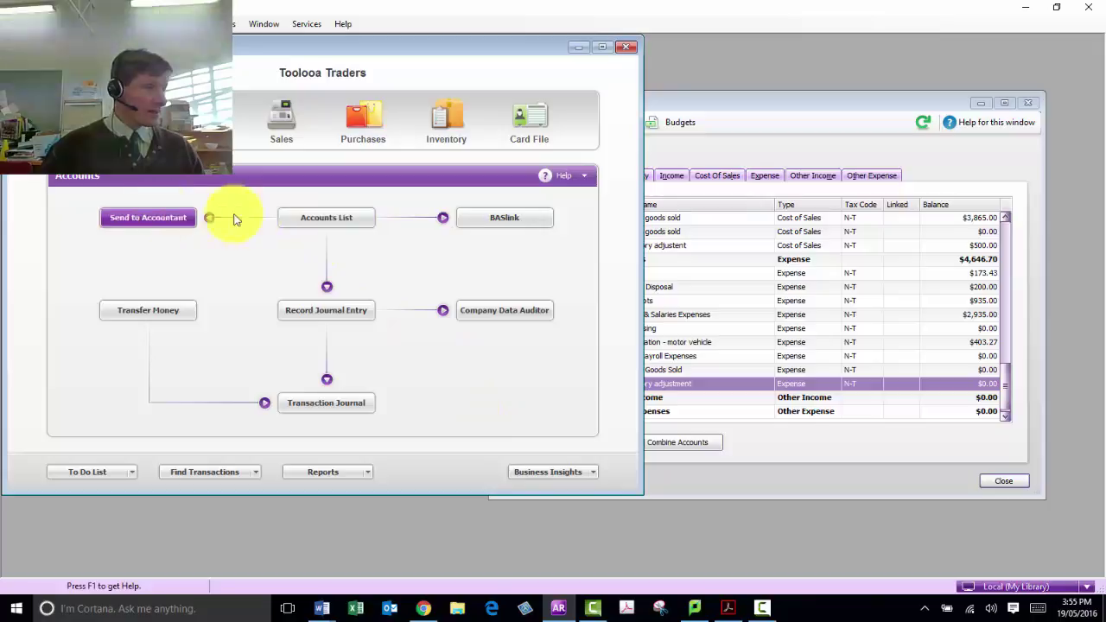
Bring the Toolooa Traders Accounts List forward and start a new account.
click(728, 104)
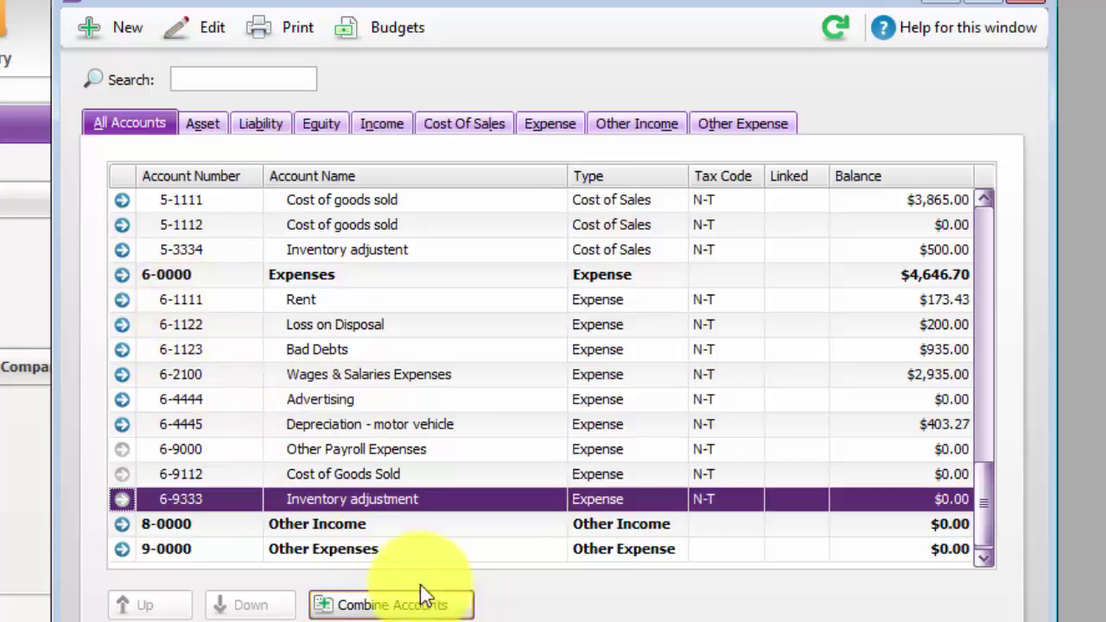
click(108, 29)
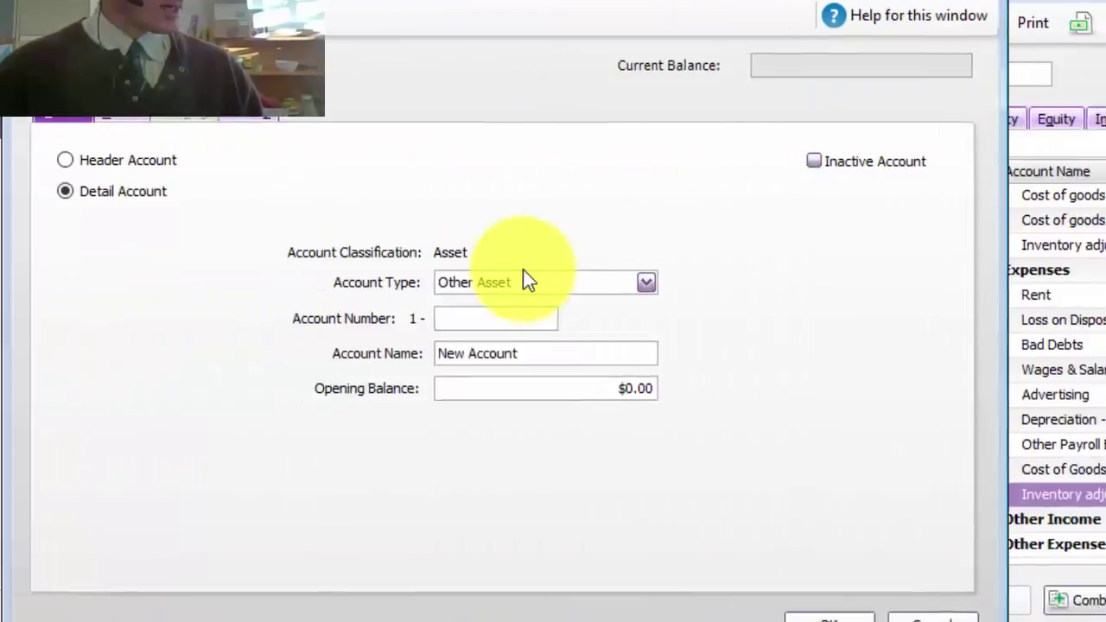
Create a header Expense account numbered 6-1000 named Selling.
click(524, 282)
scroll(553, 406, down, 1)
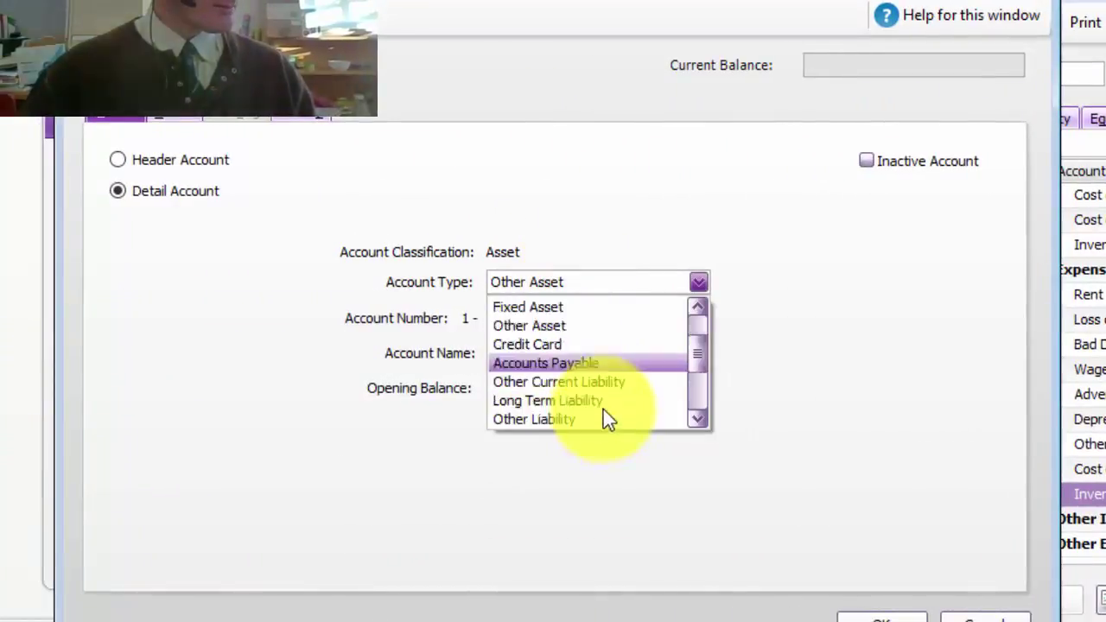
scroll(605, 413, down, 2)
click(558, 387)
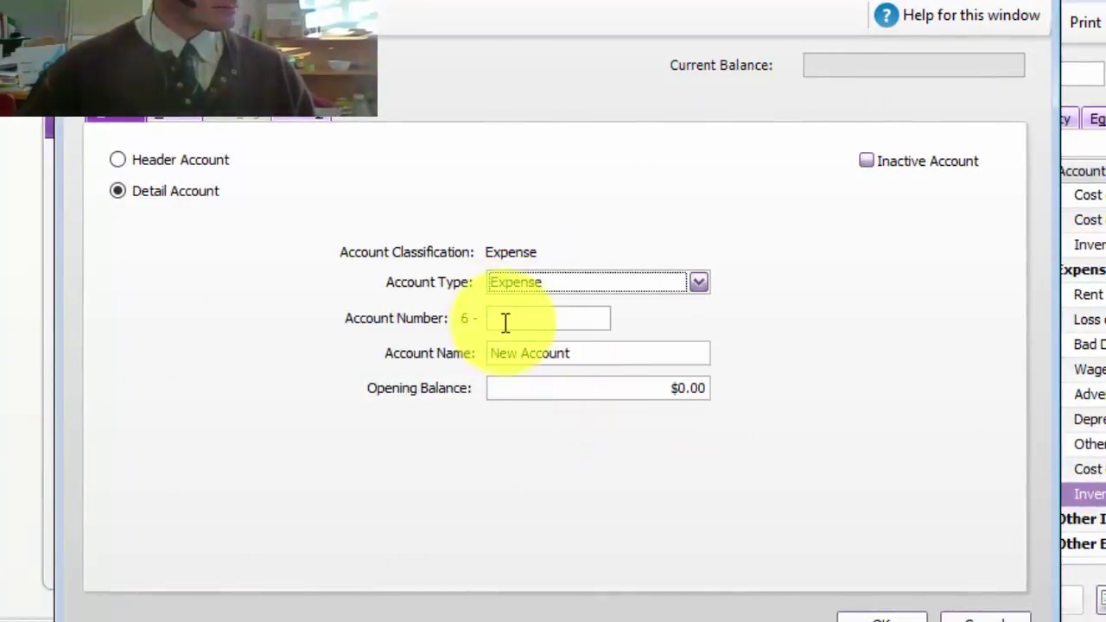
click(152, 161)
click(556, 321)
text(1000)
click(630, 358)
key(BackSpace)
key(BackSpace)
key(BackSpace)
key(BackSpace)
key(BackSpace)
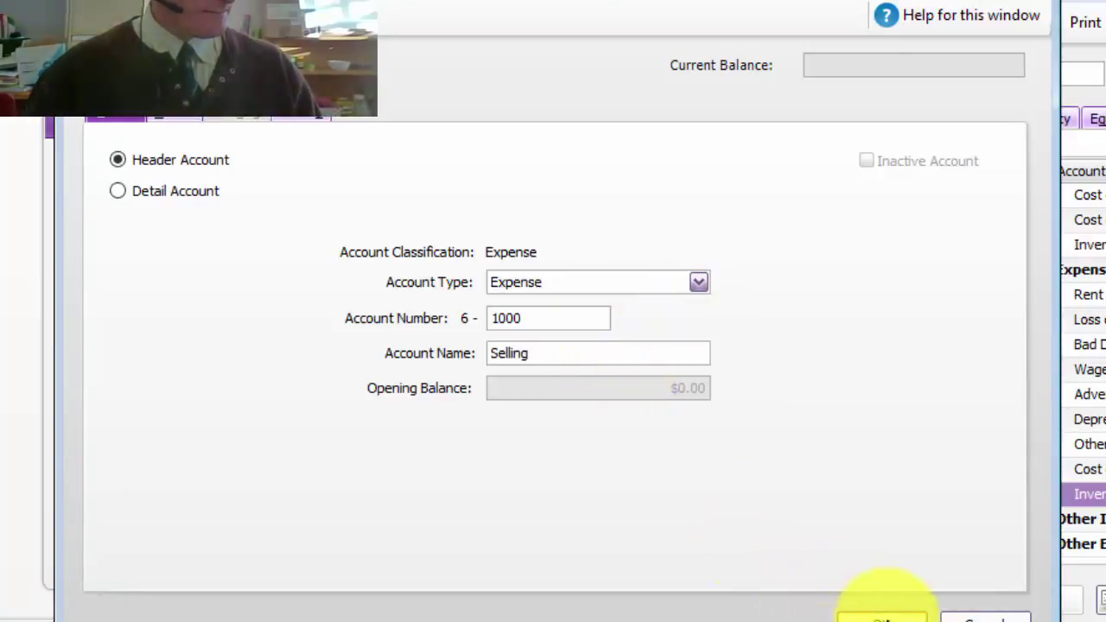
click(883, 617)
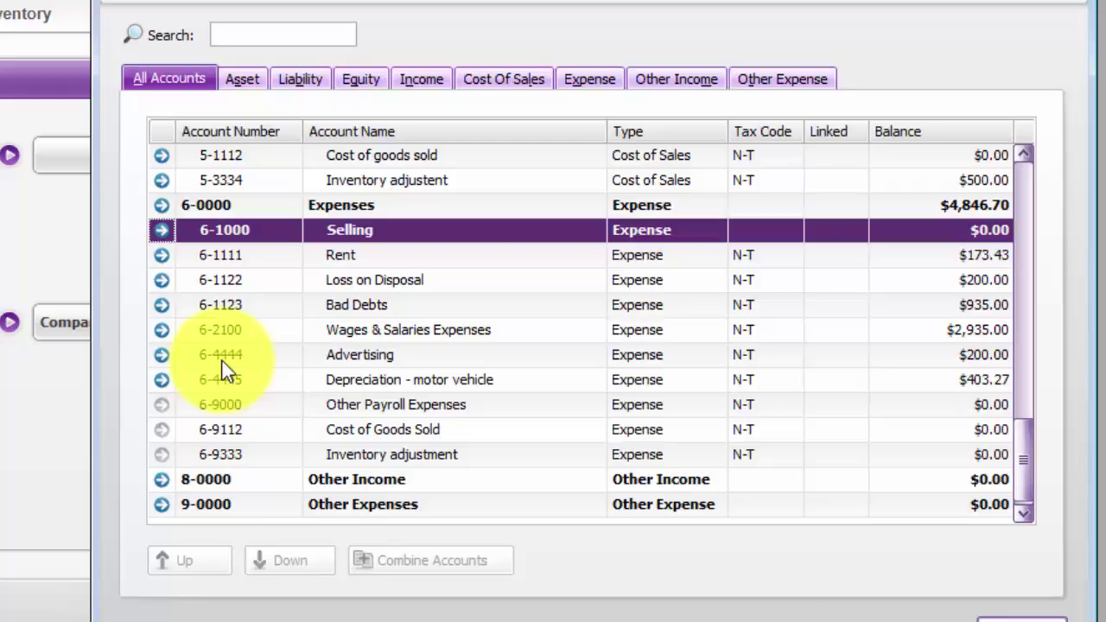
click(162, 354)
click(162, 354)
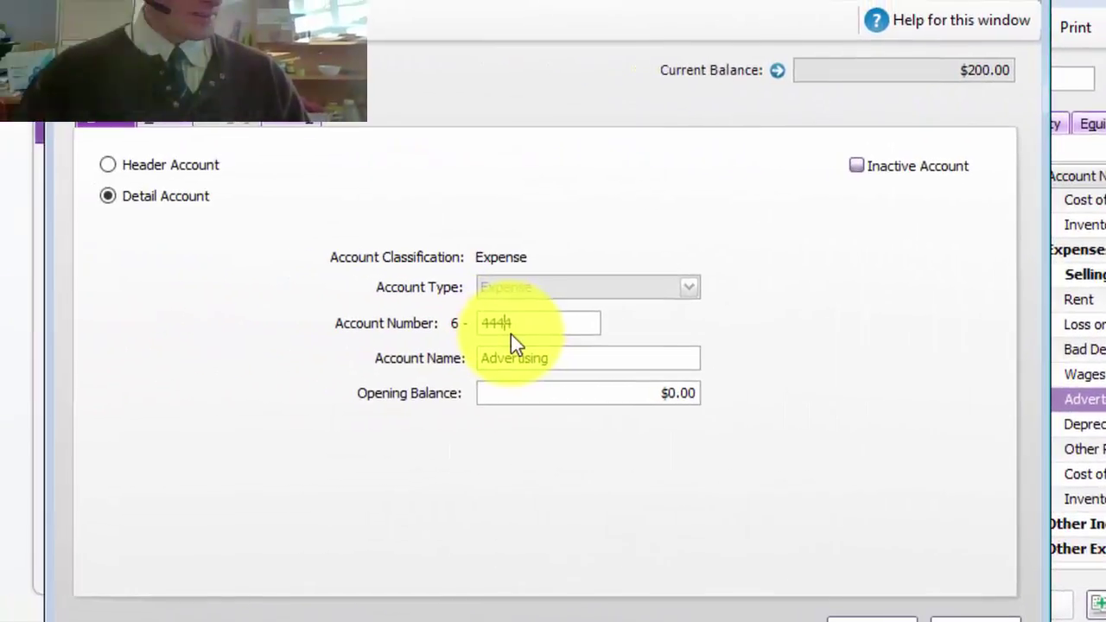
text(1004)
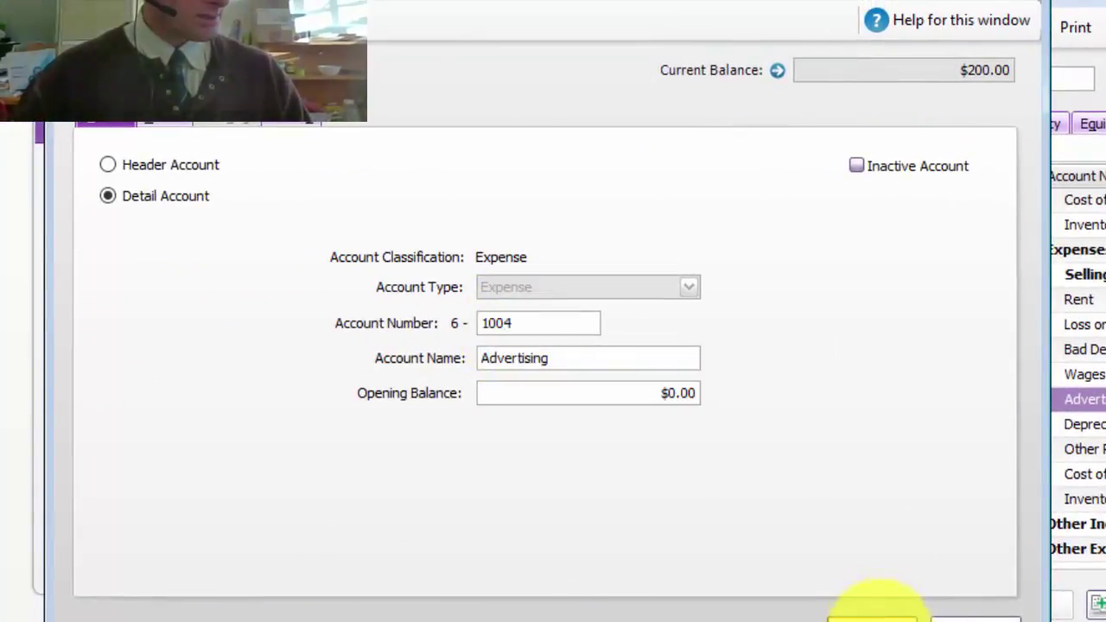
click(873, 617)
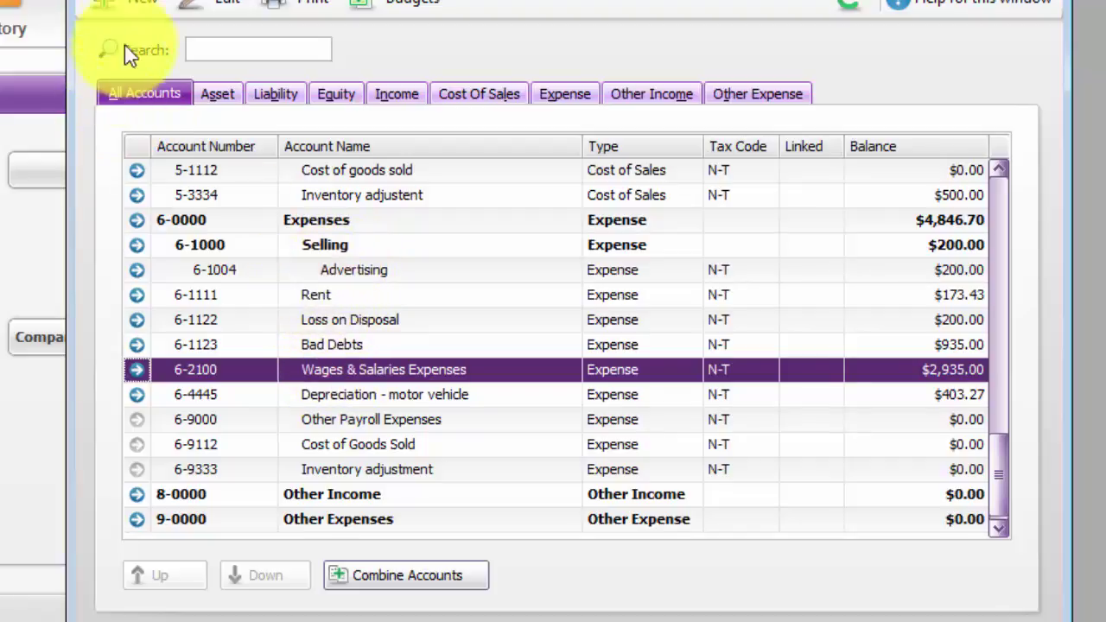
Create a header Expense account numbered 6-2000 named Gen and Admin Exp.
click(125, 5)
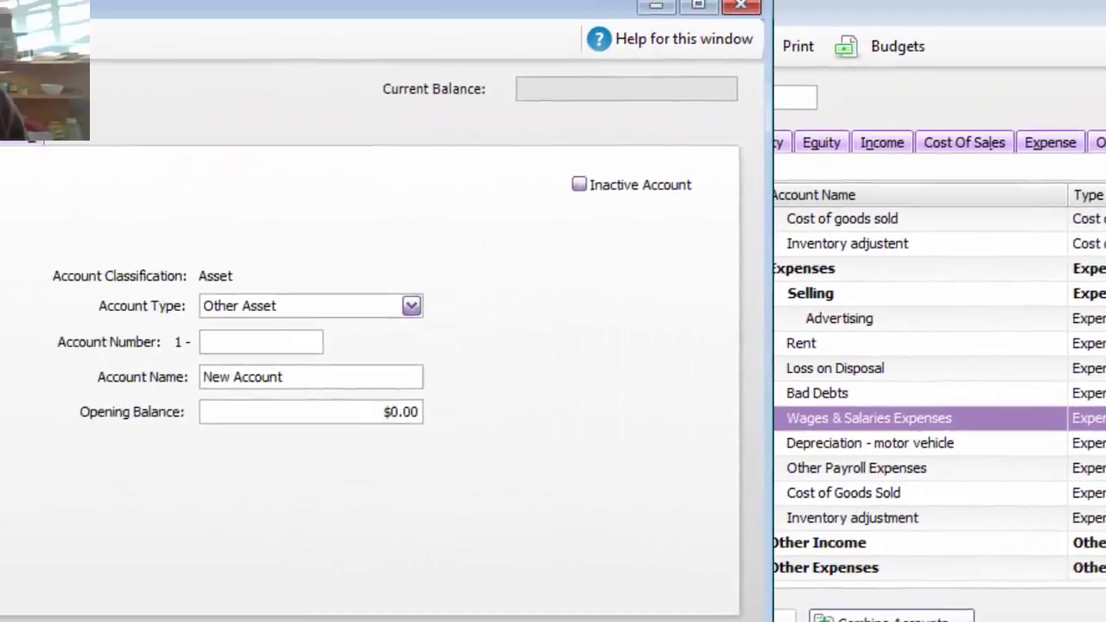
click(96, 204)
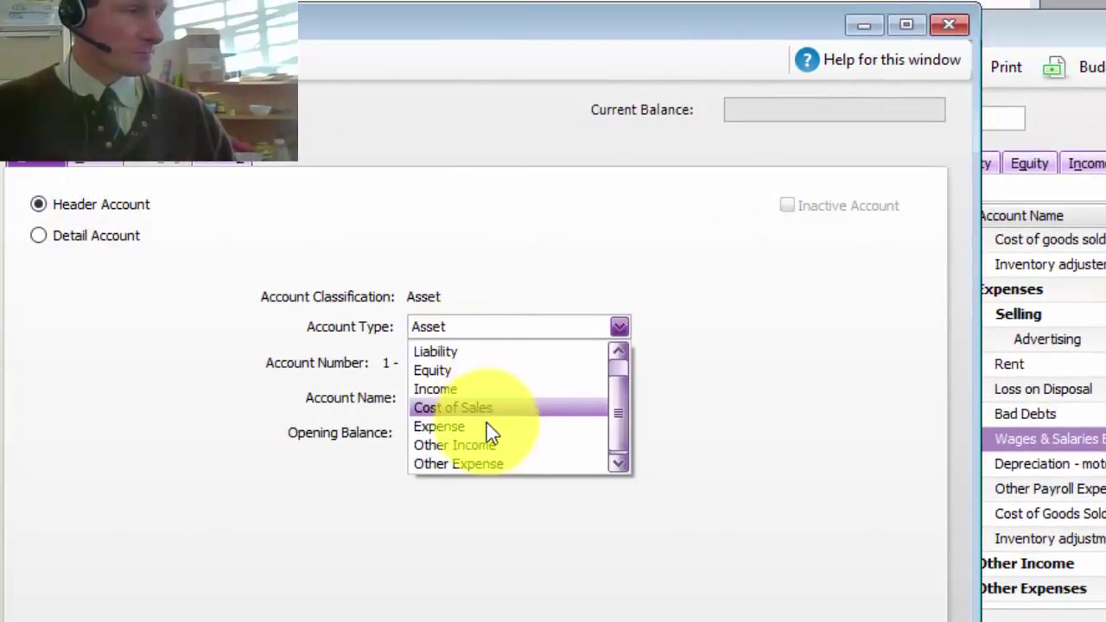
click(482, 425)
click(448, 361)
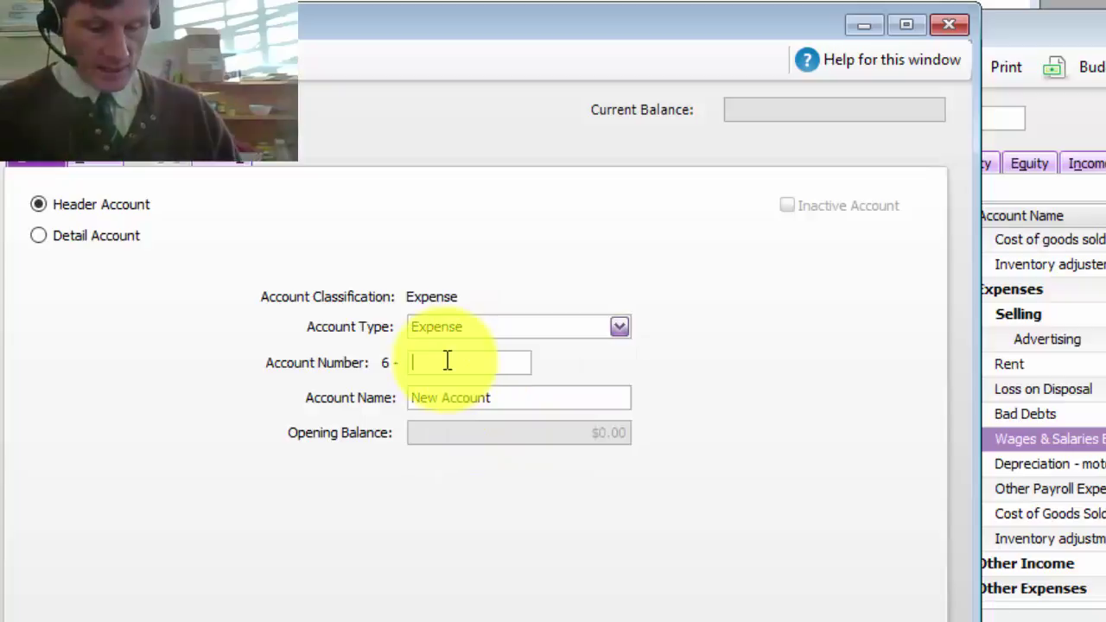
text(2000)
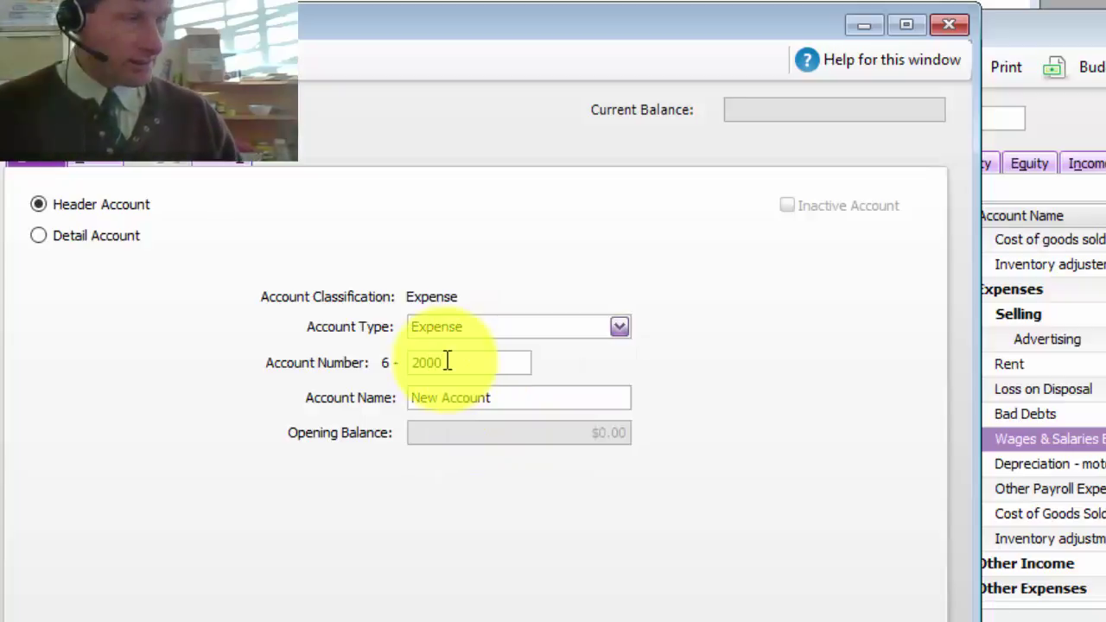
click(500, 397)
text(Ge)
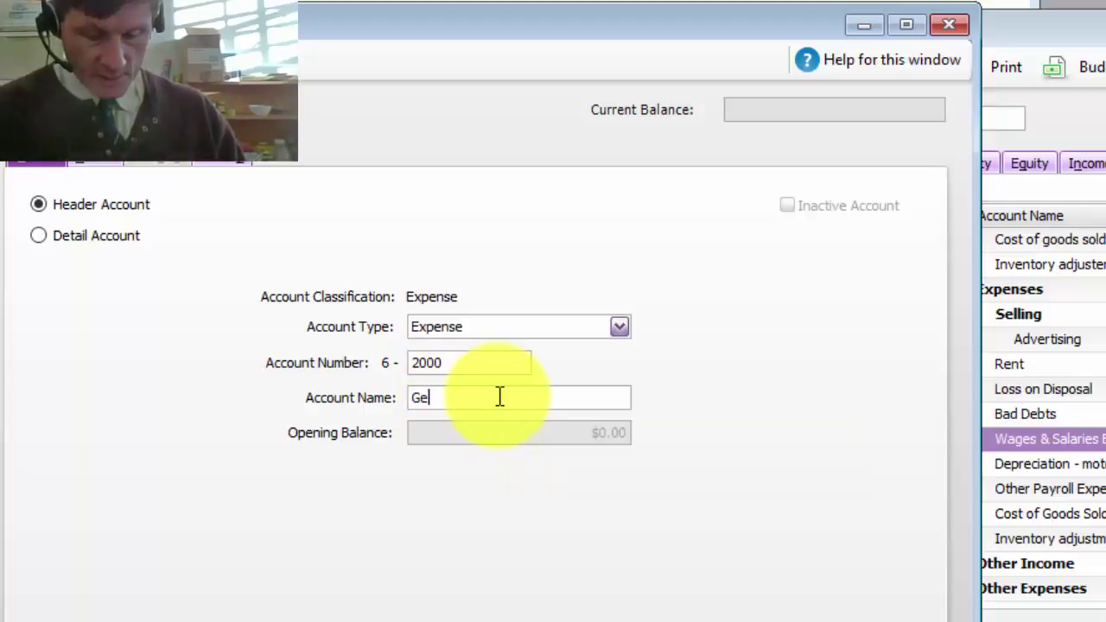
text(n and Admin Exp)
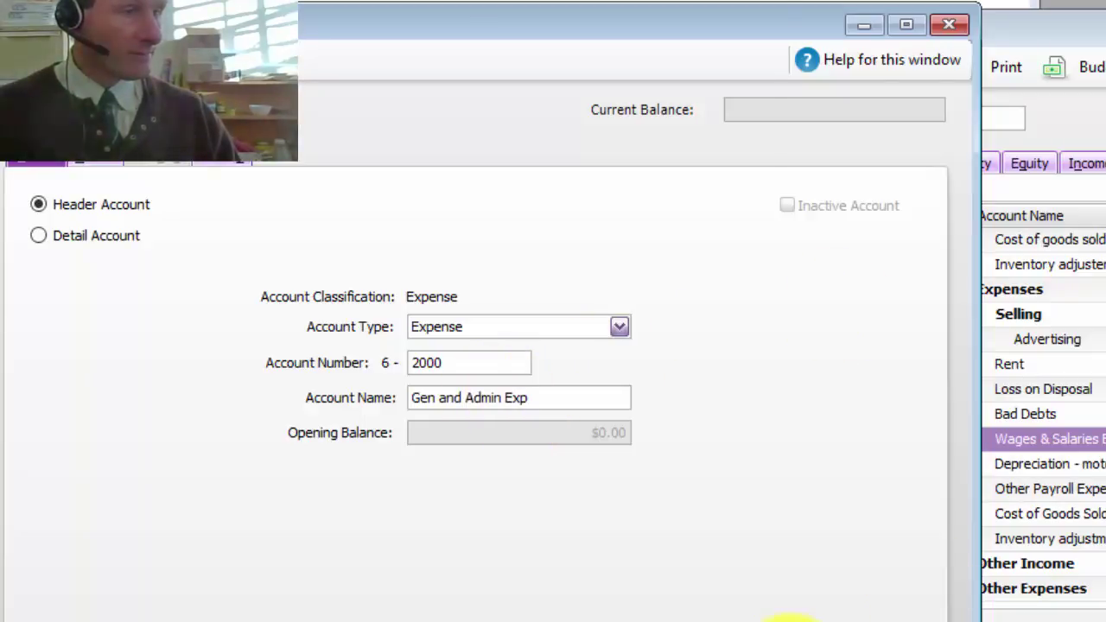
click(791, 618)
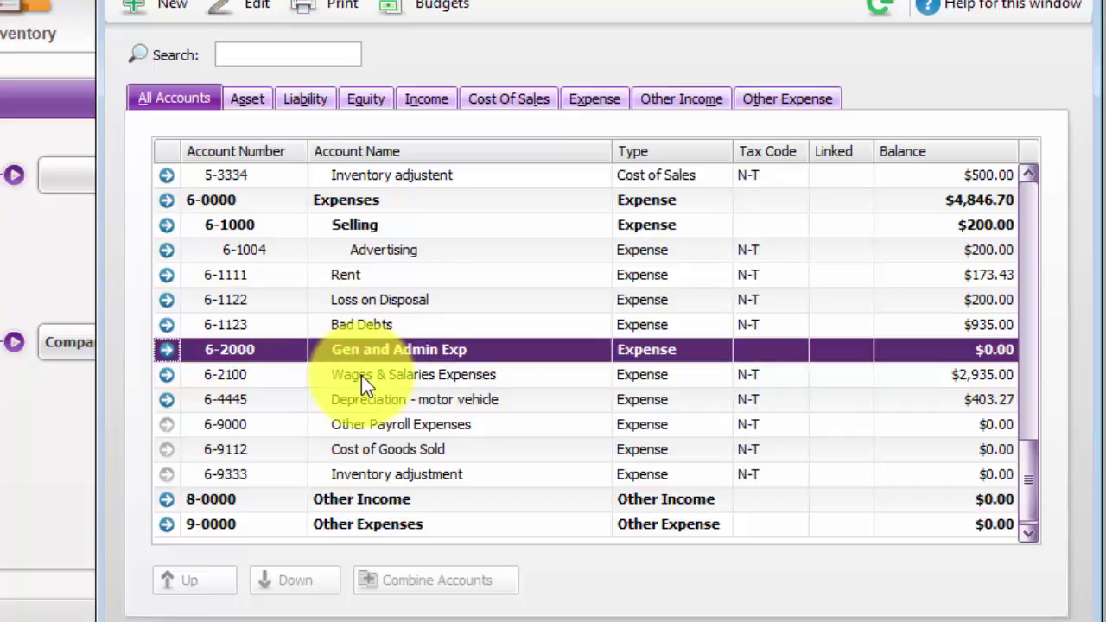
Indent Wages & Salaries Expenses and Depreciation - motor vehicle under Gen and Admin Exp.
click(361, 375)
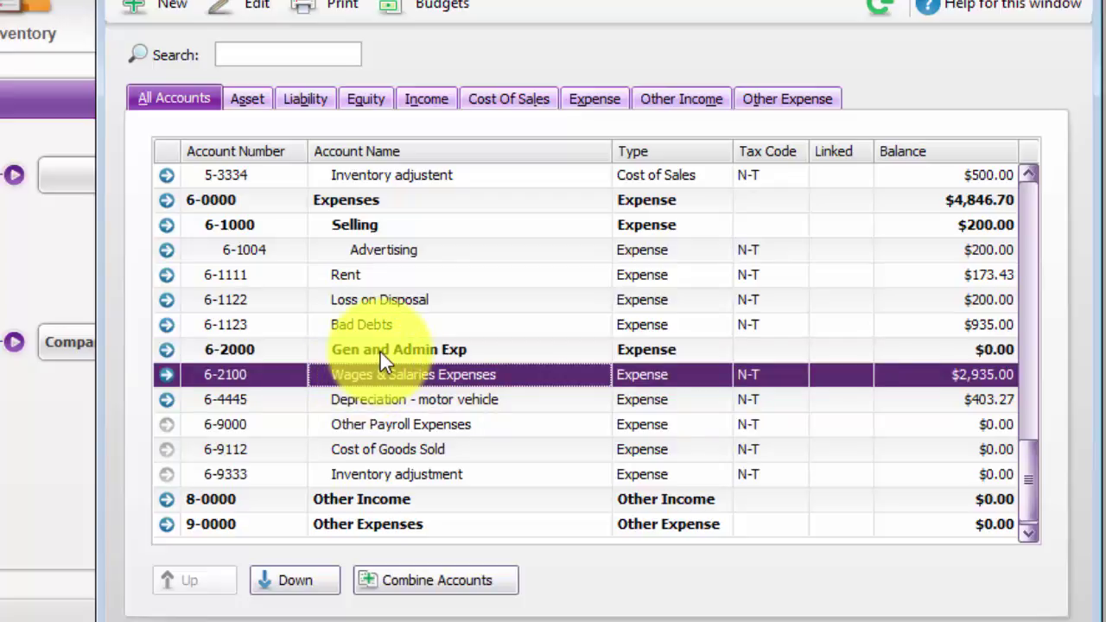
click(314, 584)
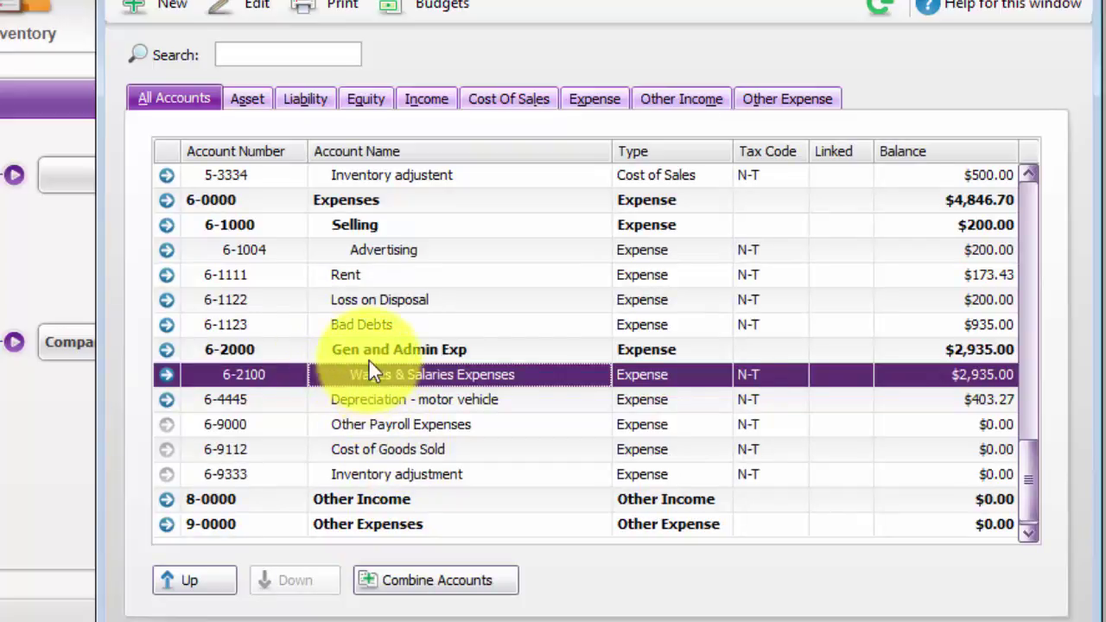
click(375, 400)
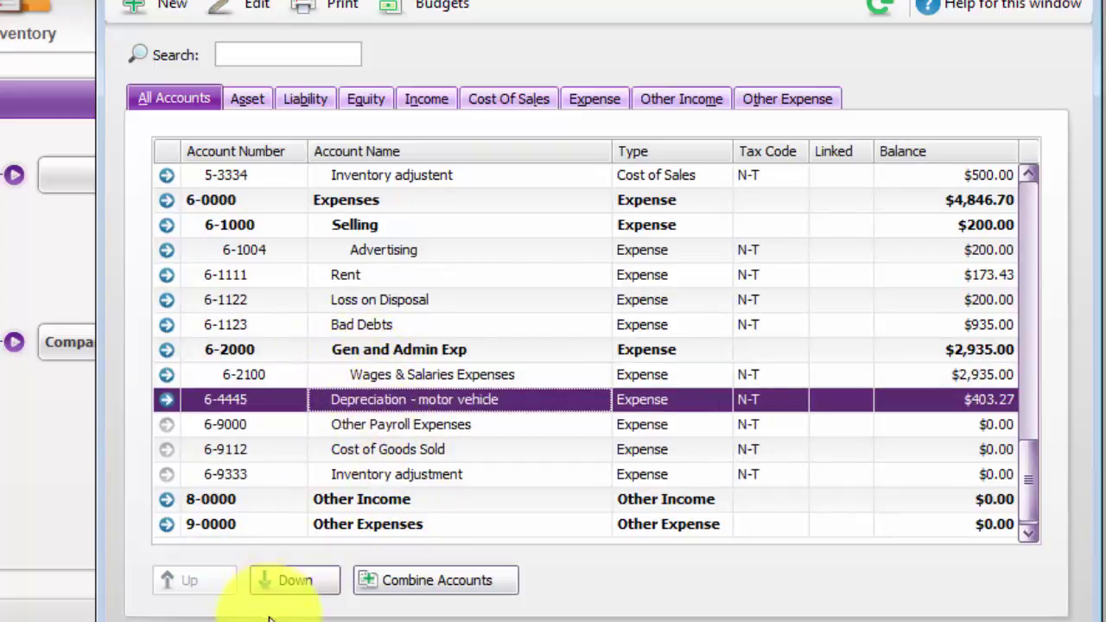
click(305, 581)
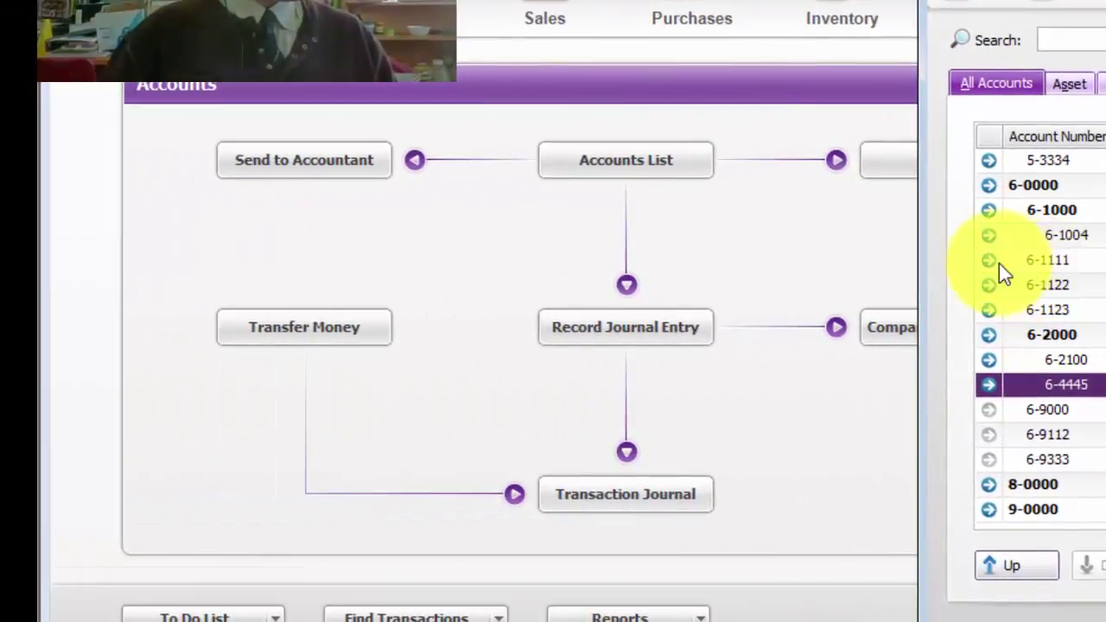
Renumber Rent from 6-1111 to 6-4111 and nest it under Gen and Admin Exp.
click(581, 269)
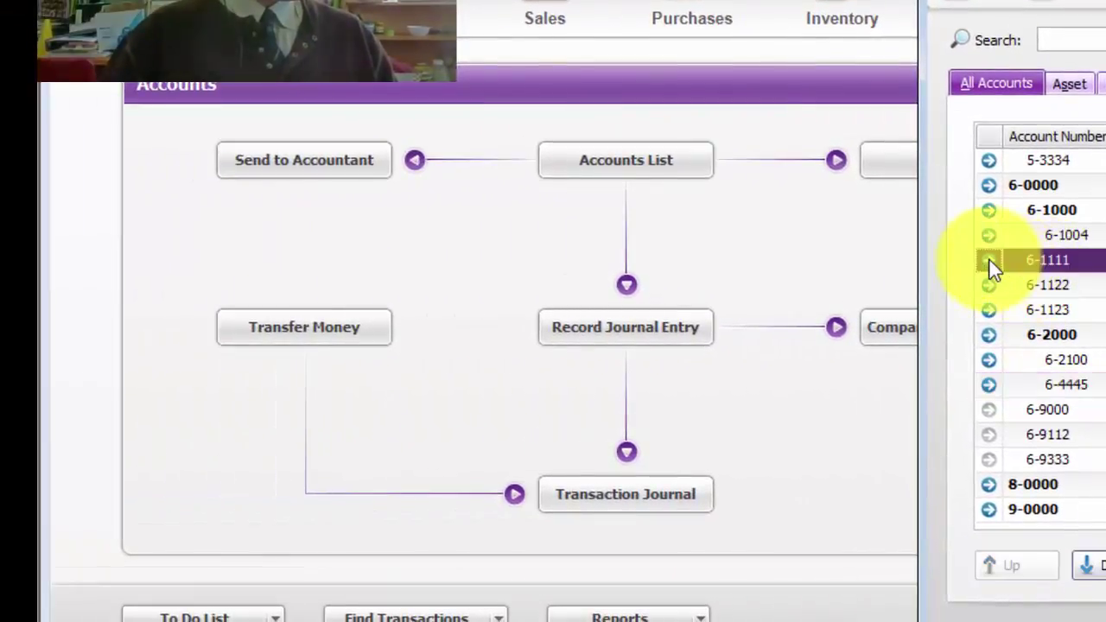
click(989, 262)
click(578, 285)
key(BackSpace)
text(4111)
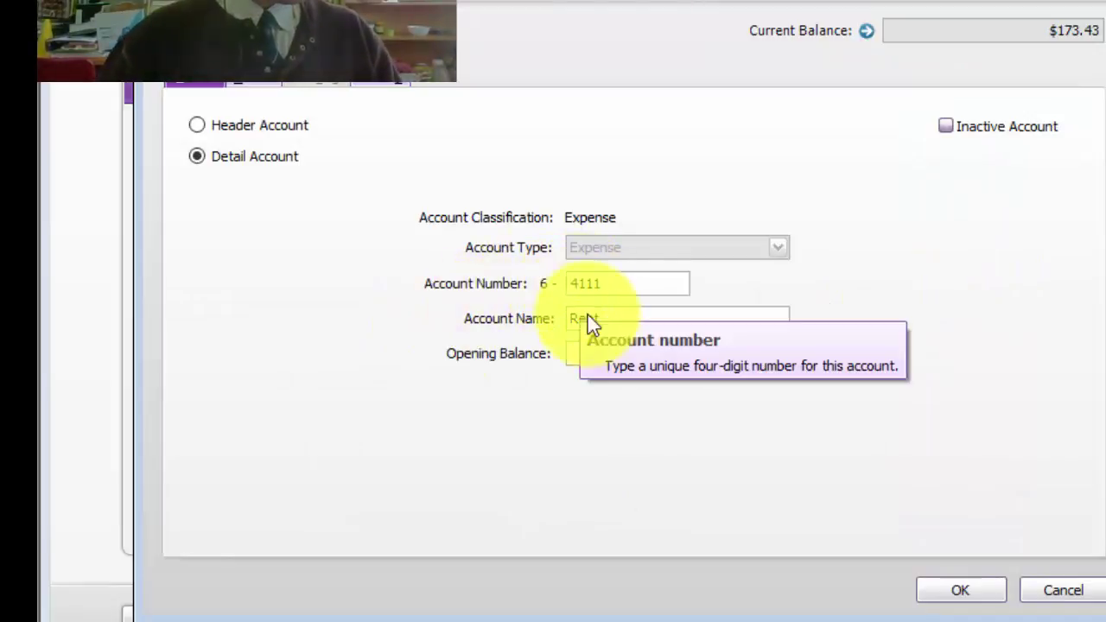
click(972, 592)
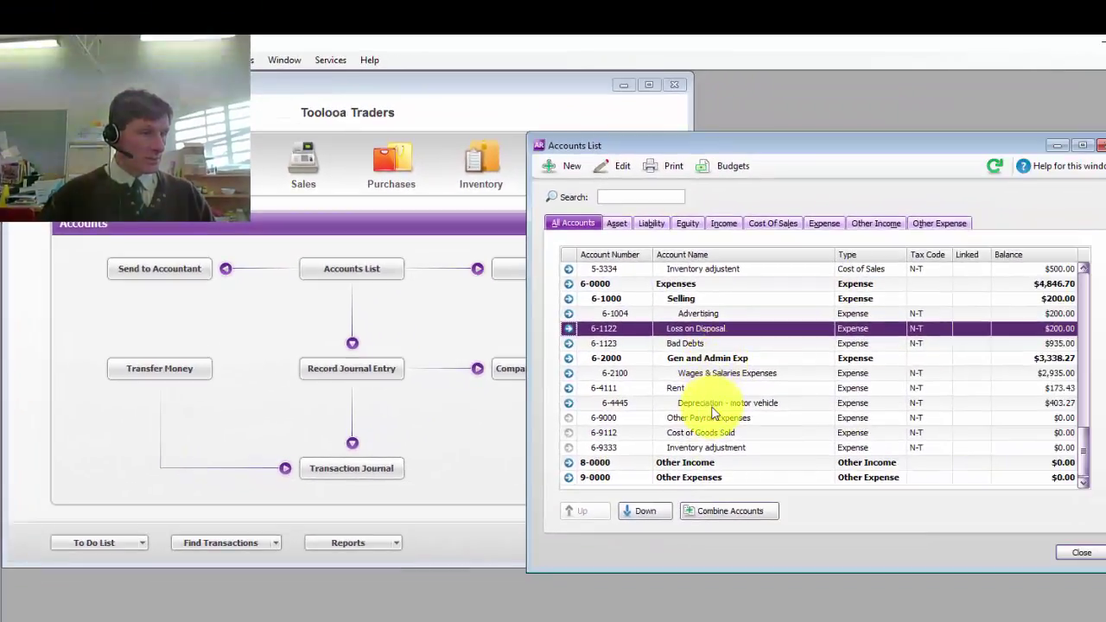
click(679, 390)
click(640, 512)
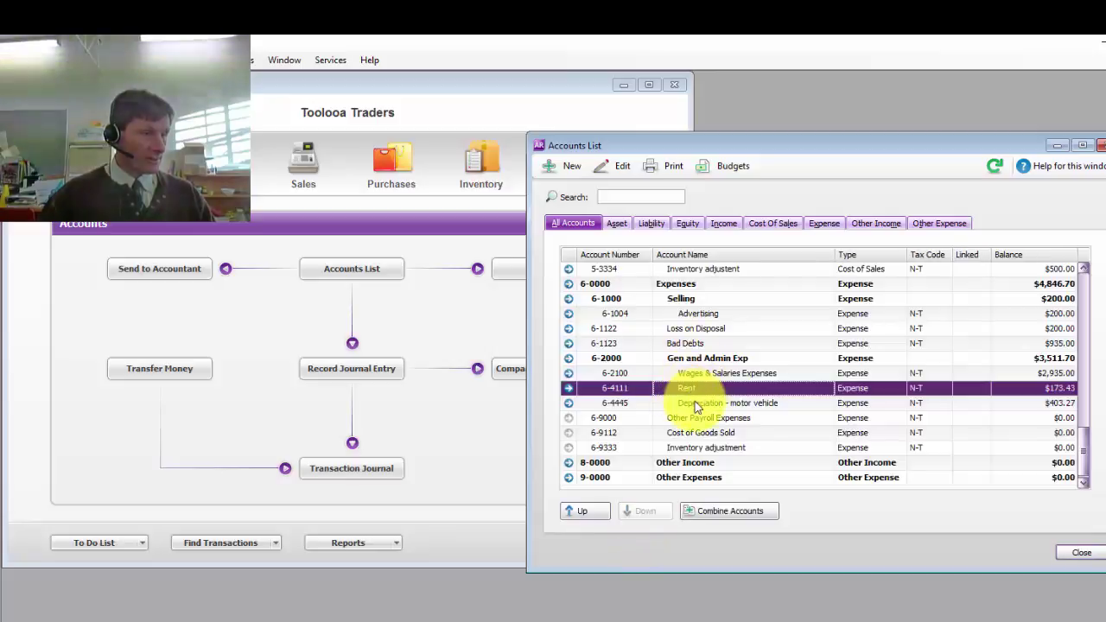
Renumber Loss on Disposal from 6-1122 to 6-4122 and nest it under Gen and Admin Exp.
click(571, 329)
click(570, 329)
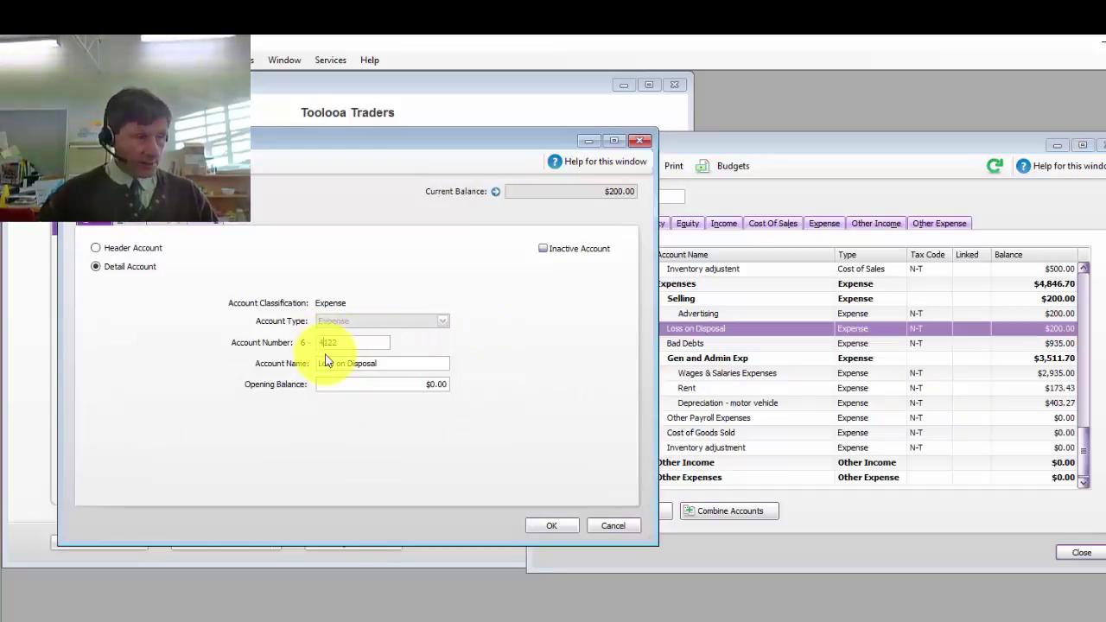
text(4)
click(553, 526)
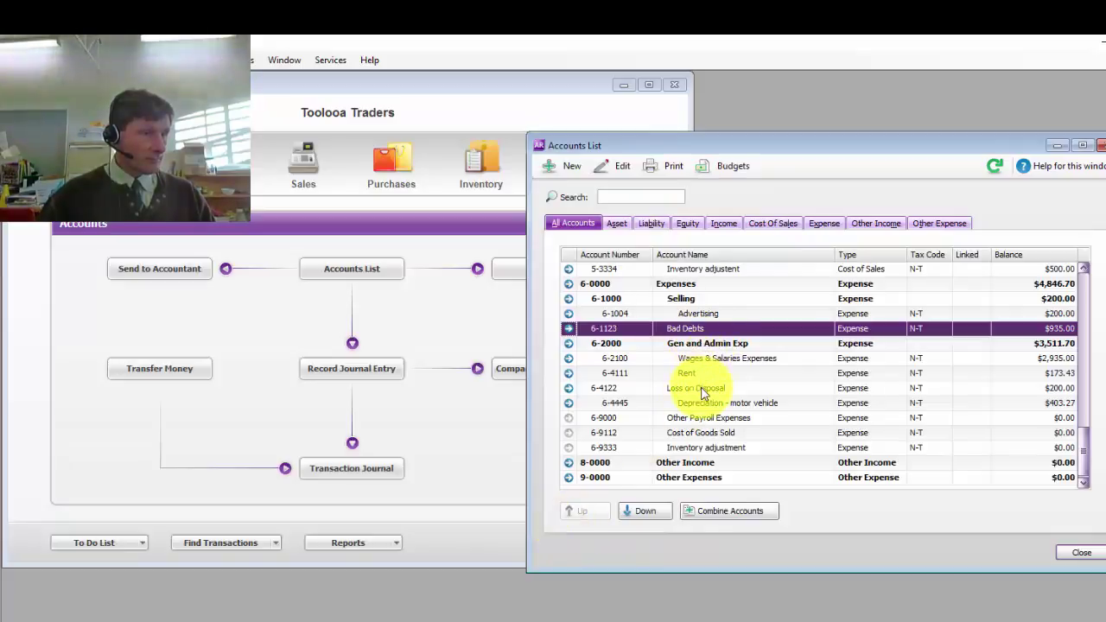
click(701, 388)
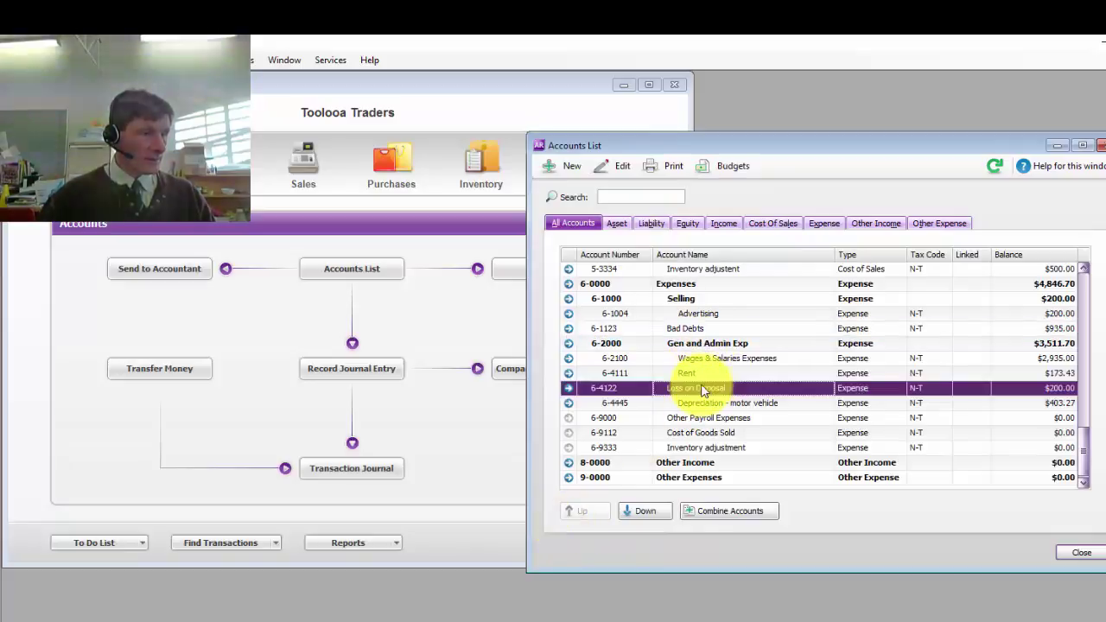
click(661, 512)
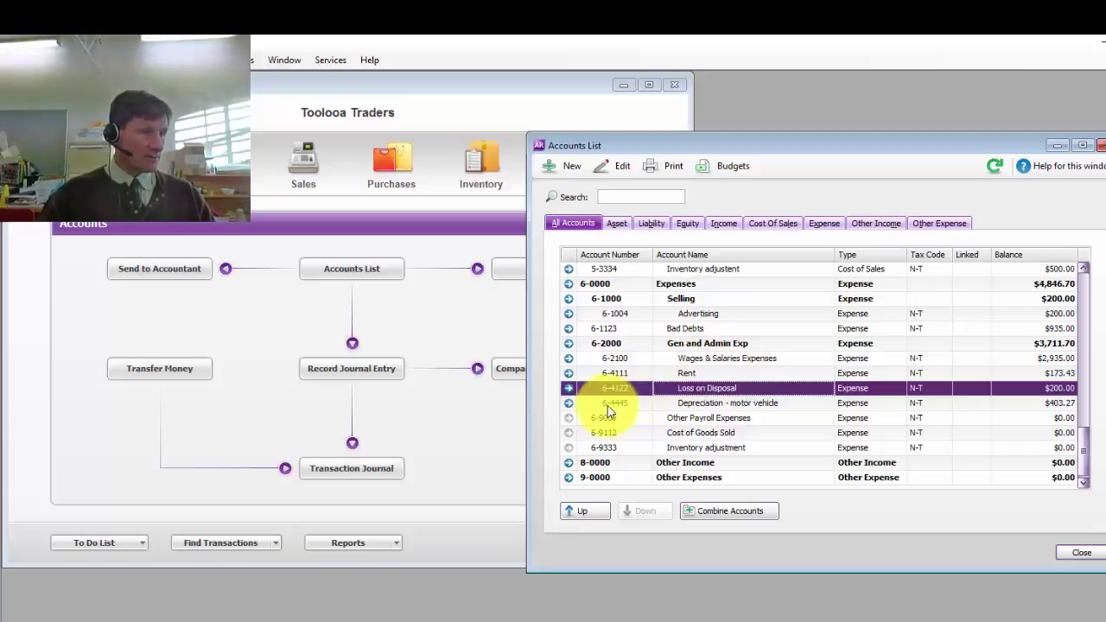
click(550, 165)
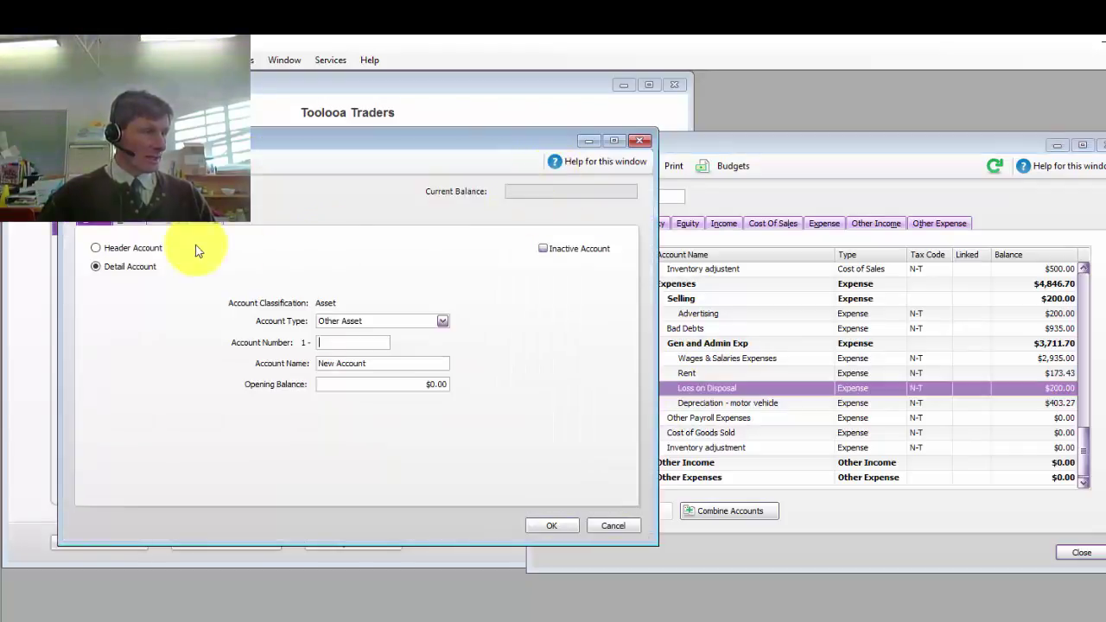
Add Finance Exp as a header Expense account numbered 6-5000.
click(101, 248)
click(363, 322)
click(371, 381)
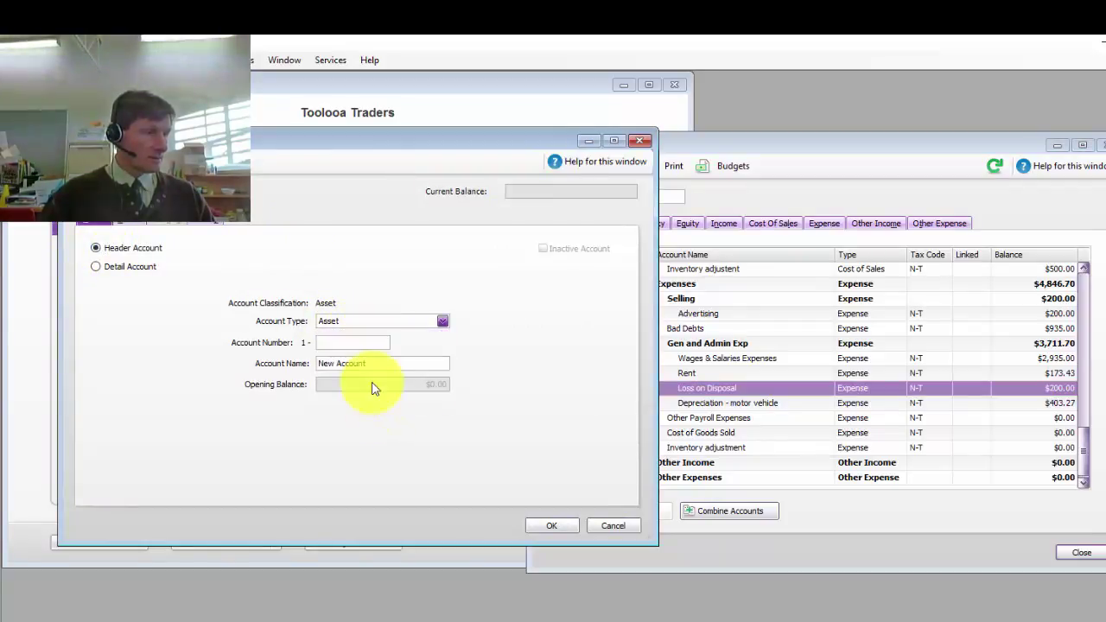
click(362, 344)
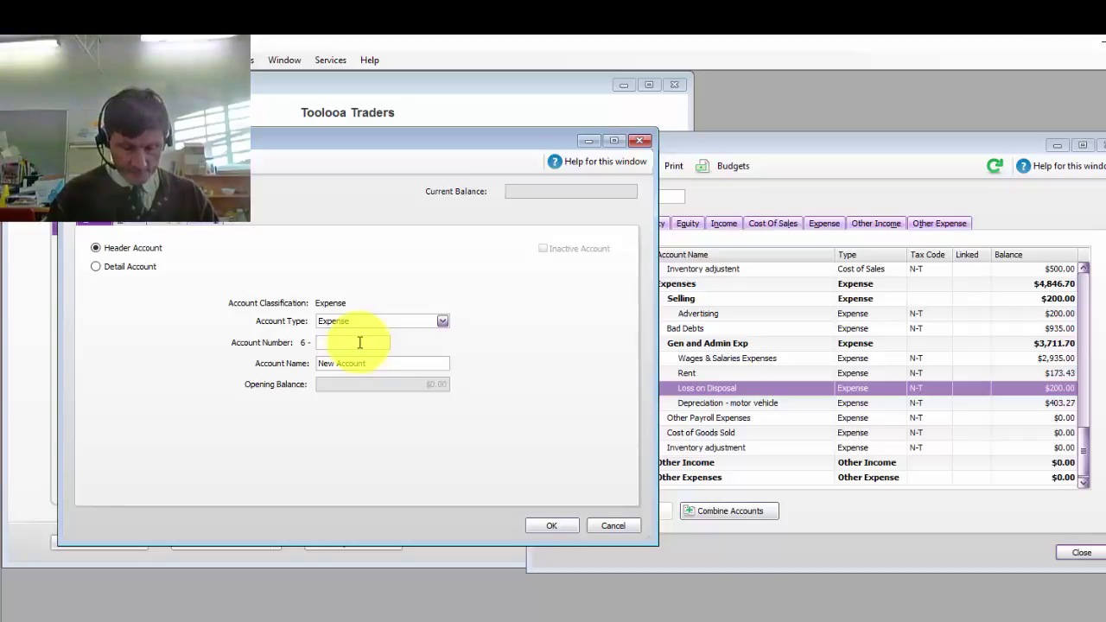
text(5000)
click(368, 365)
drag(369, 365, 252, 363)
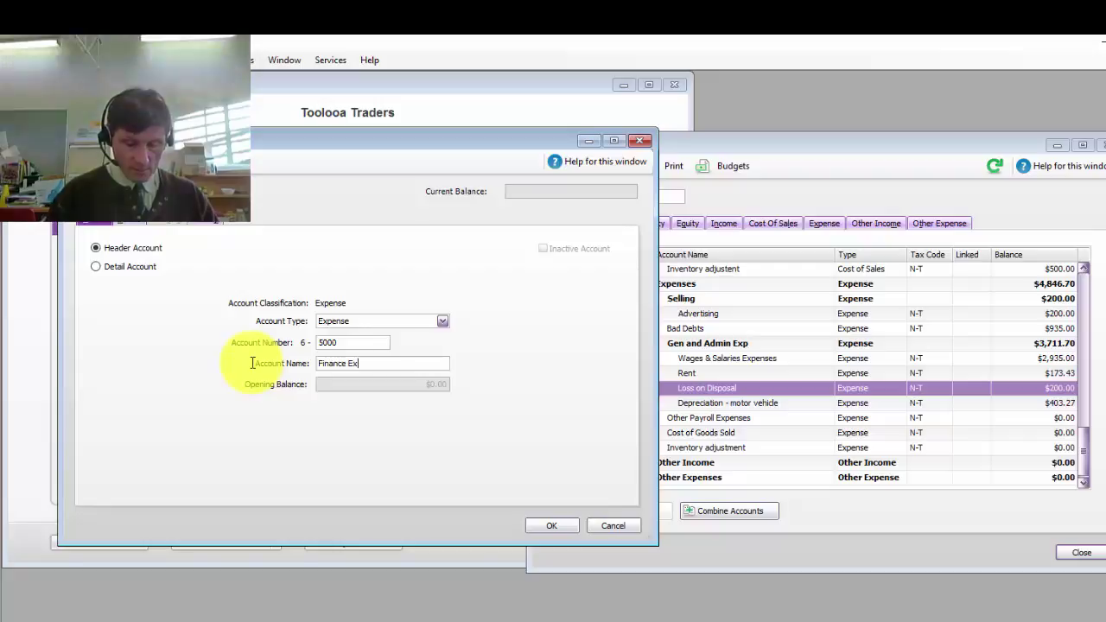
text(Finance Exp)
click(543, 529)
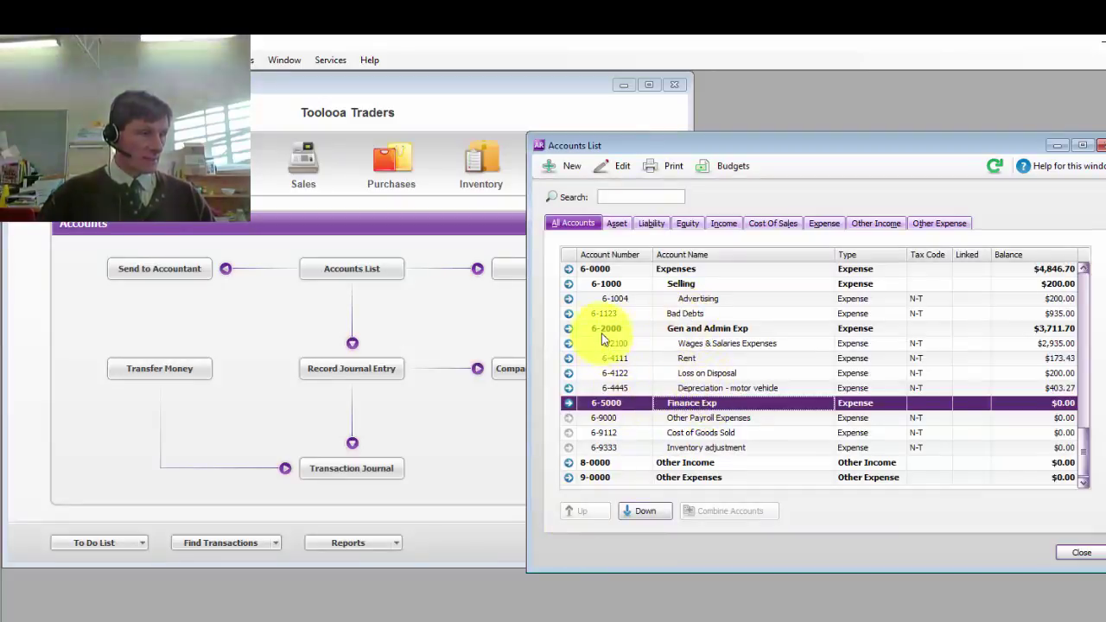
Change the Bad Debts account number to 6-5123 and save it.
click(569, 314)
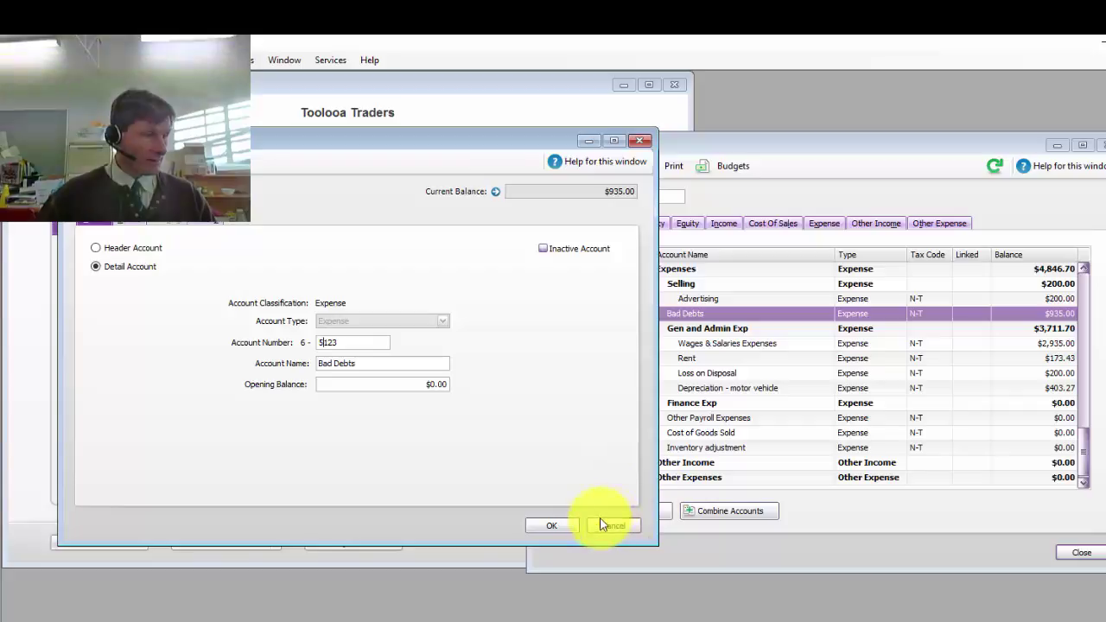
click(546, 527)
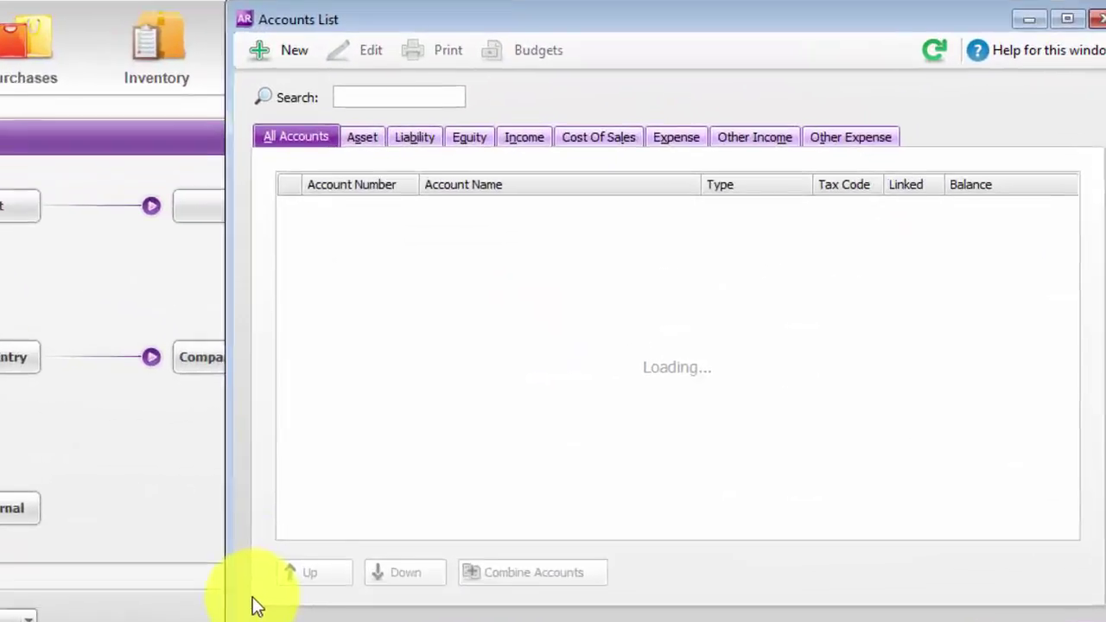